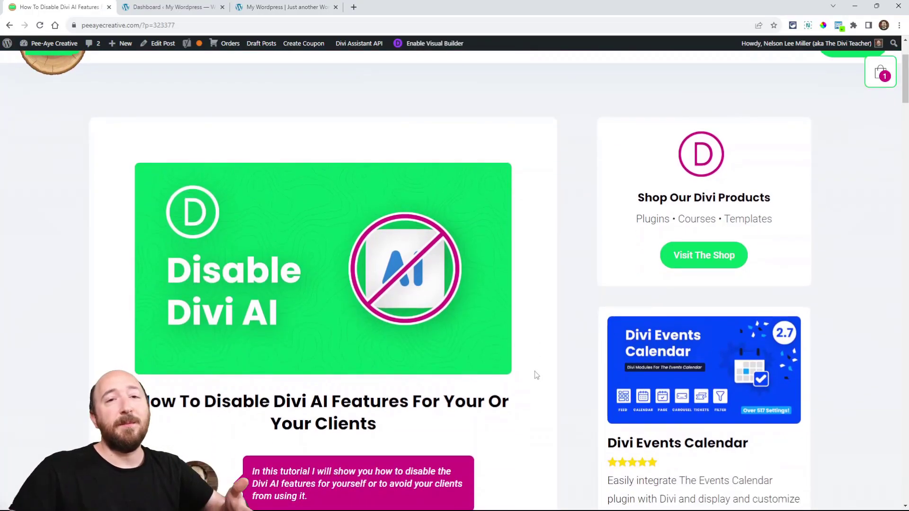
# Scroll the How To Disable Divi AI Features post down to its 'Why Remove Divi AI?' section
pyautogui.scroll(-1, 536, 375)
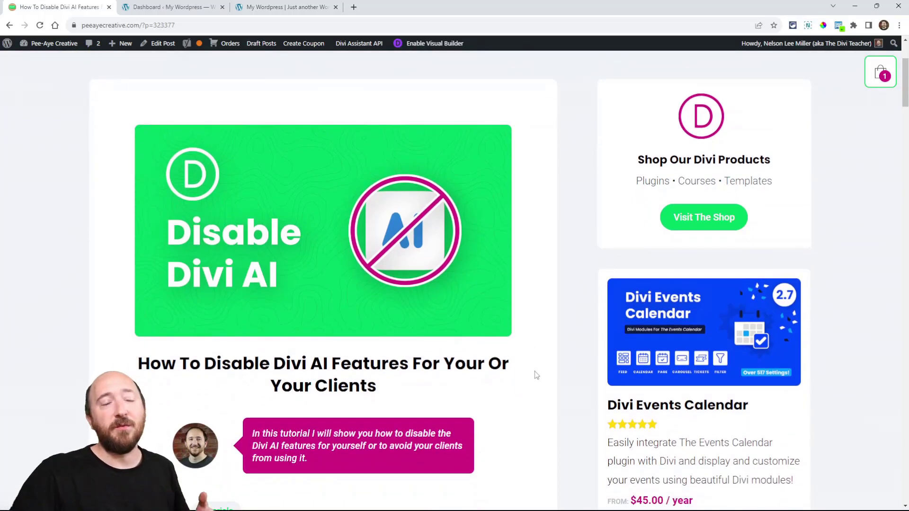
pyautogui.scroll(-2, 536, 376)
pyautogui.scroll(-4, 561, 342)
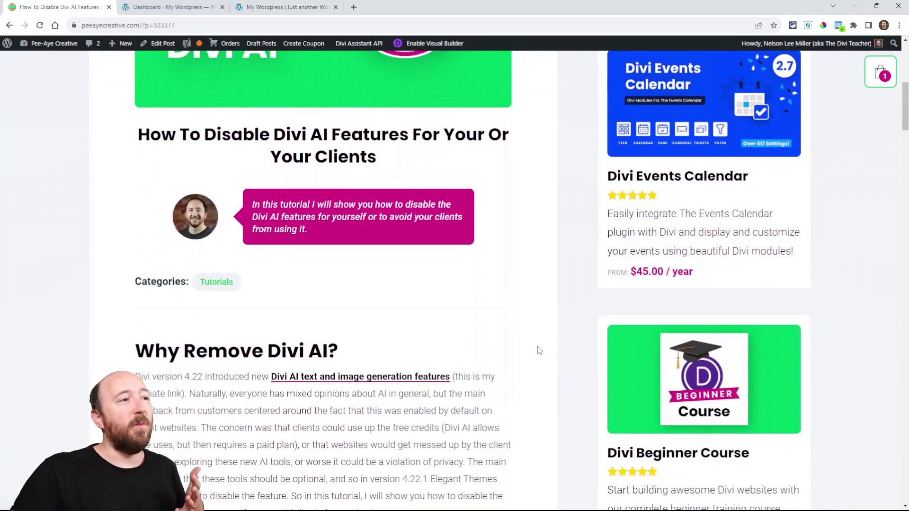
pyautogui.scroll(-3, 539, 350)
pyautogui.scroll(-1, 539, 351)
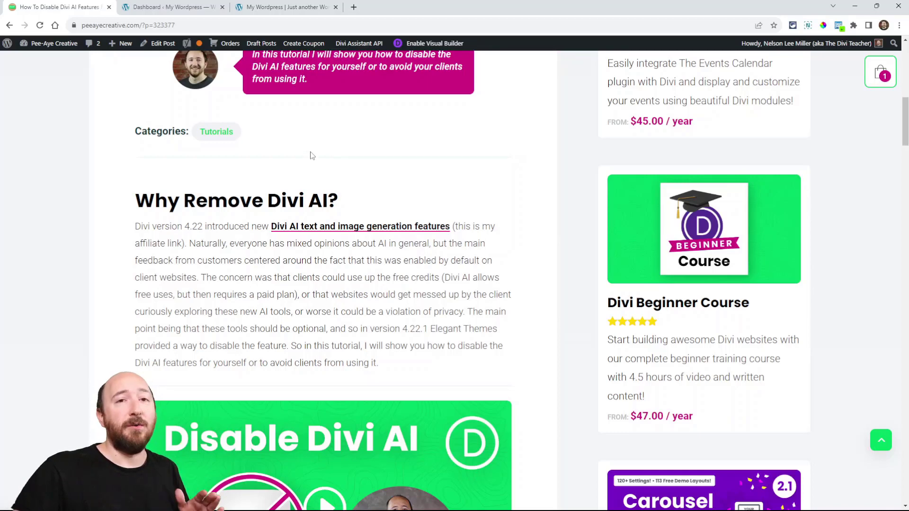
# In the Divi Seafood Restaurant builder page, inspect the heading's Text Settings for AI options without changing anything
pyautogui.click(260, 5)
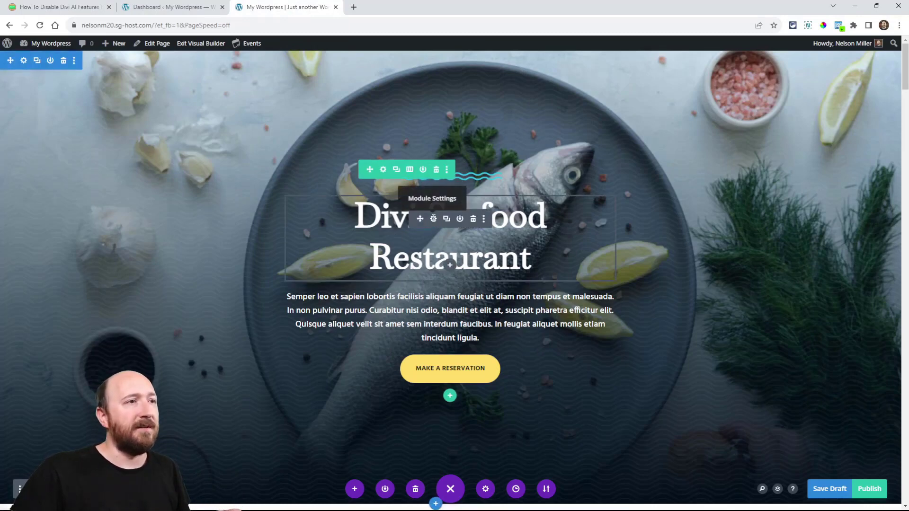
pyautogui.click(433, 220)
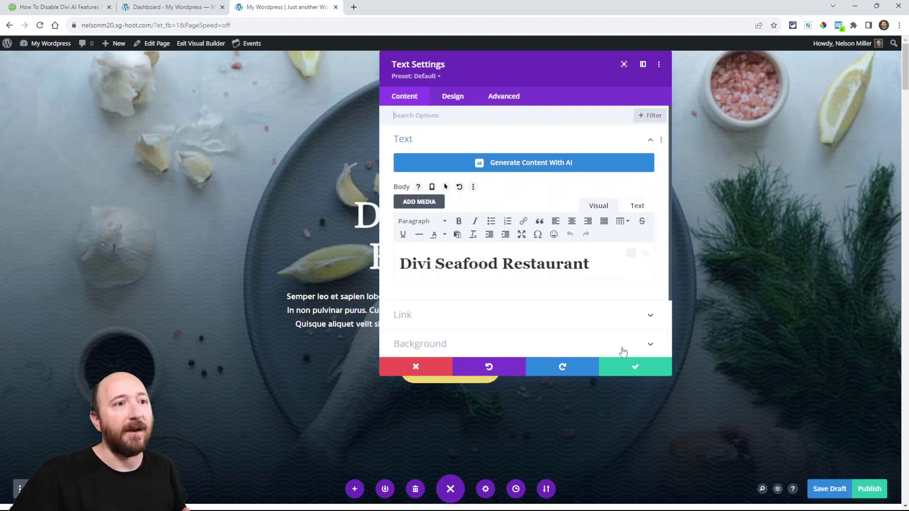
pyautogui.click(630, 367)
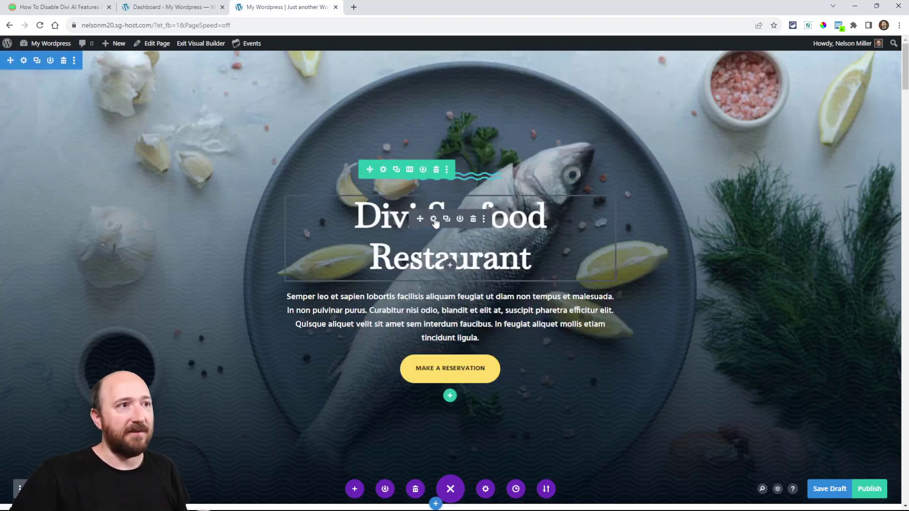
# Inspect the fish image module's Image Settings, close them unsaved, and return to the hero section
pyautogui.scroll(-4, 448, 255)
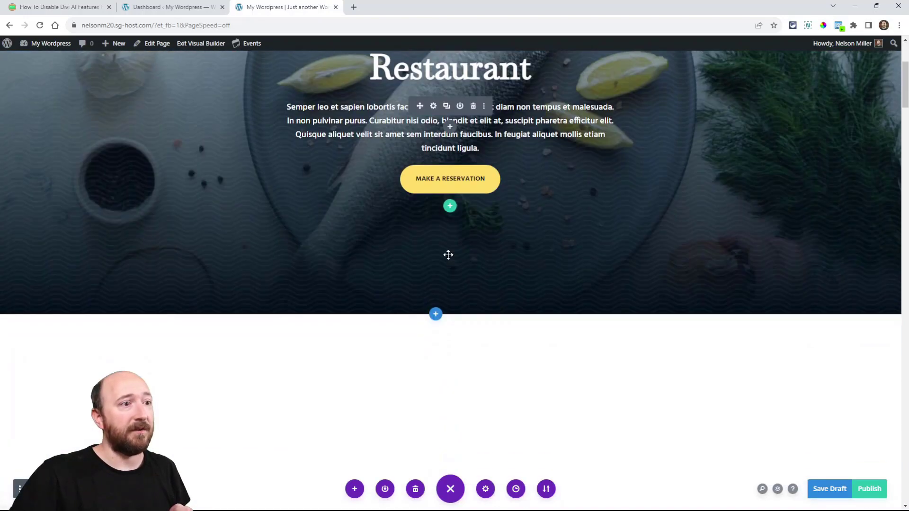
pyautogui.scroll(-4, 448, 255)
pyautogui.scroll(-8, 455, 296)
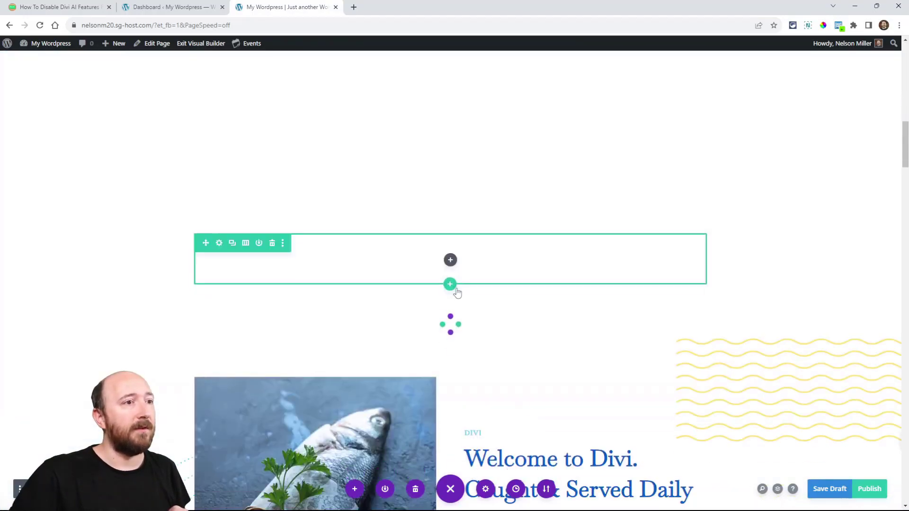
pyautogui.scroll(-6, 457, 294)
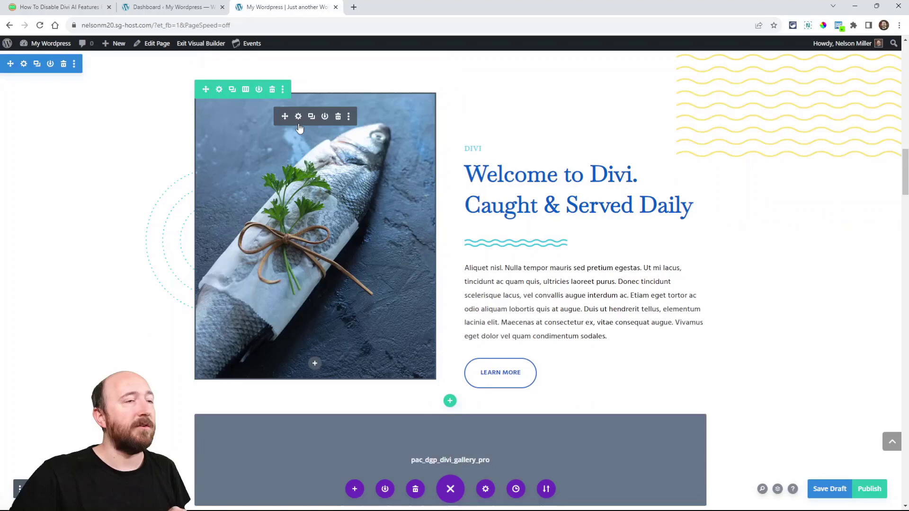
pyautogui.click(298, 117)
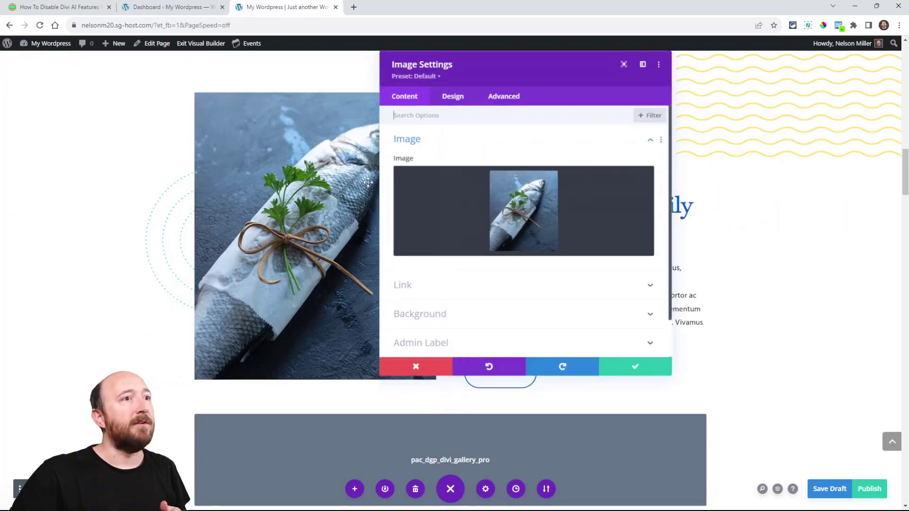
pyautogui.moveTo(489, 252)
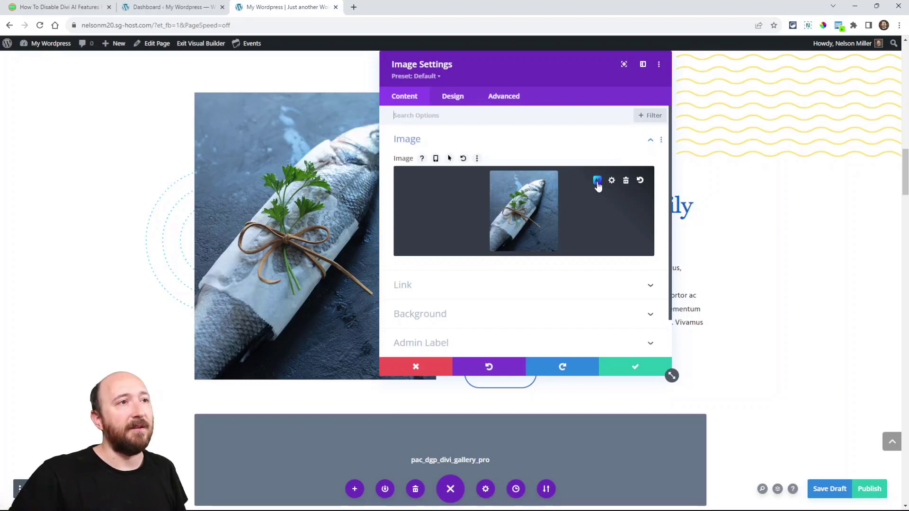
pyautogui.click(411, 367)
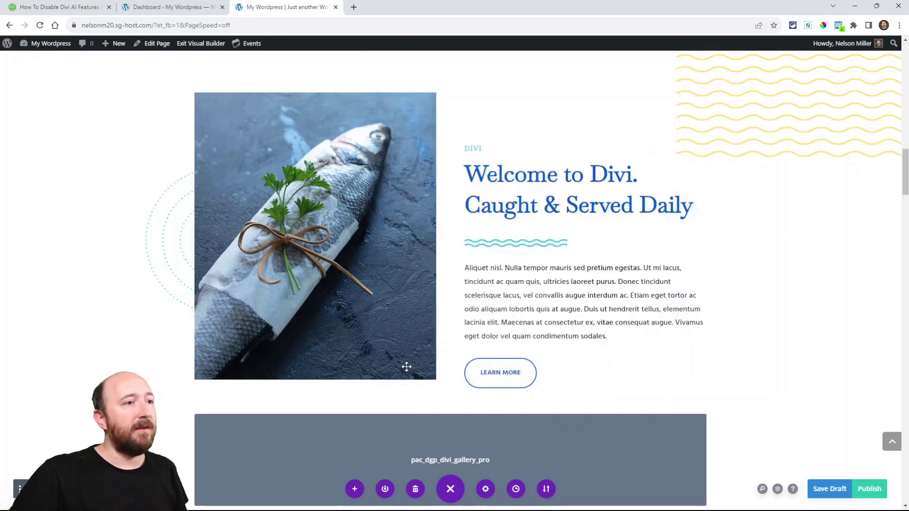
pyautogui.scroll(10, 406, 332)
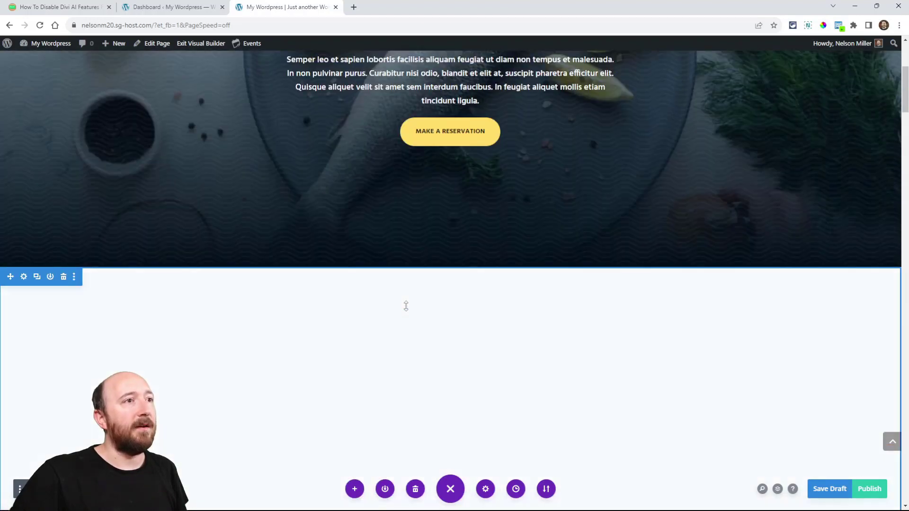
pyautogui.scroll(5, 406, 306)
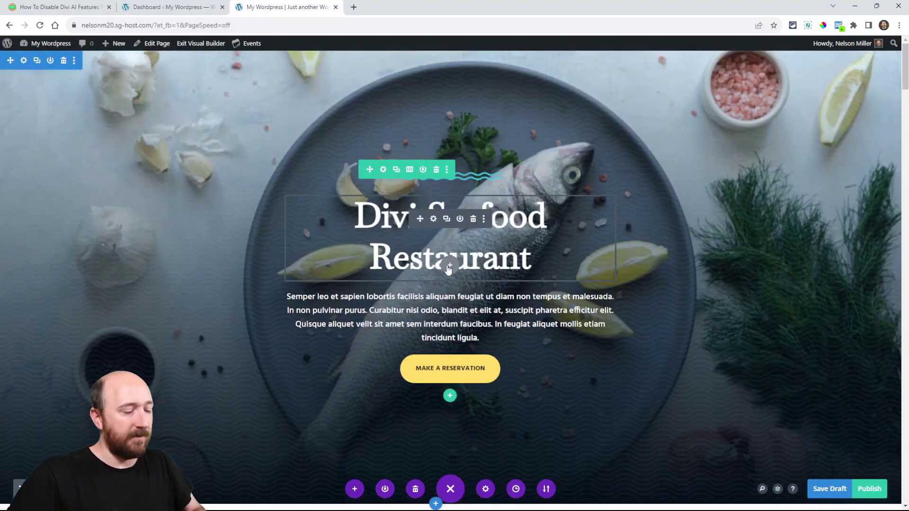
# Insert a Blurb module below the Divi Seafood Restaurant heading, select its placeholder title, and close its settings
pyautogui.click(449, 267)
pyautogui.write('blur')
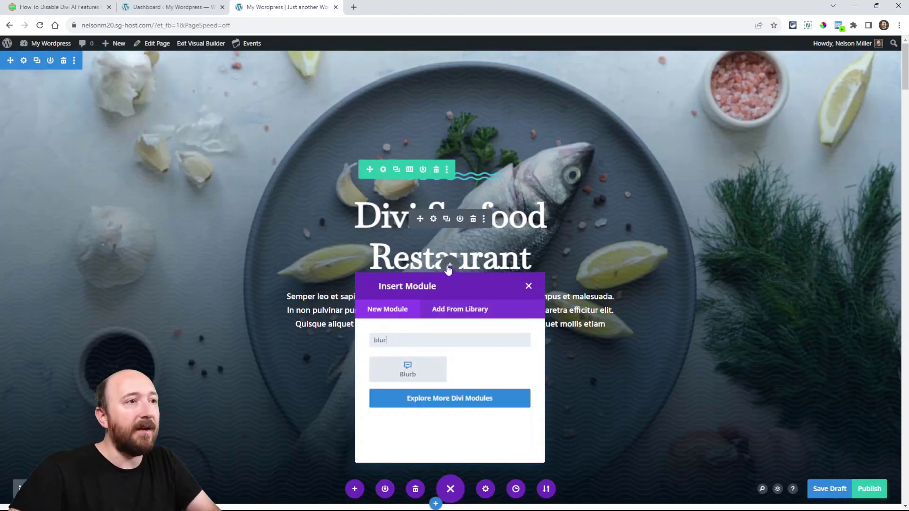
pyautogui.click(409, 370)
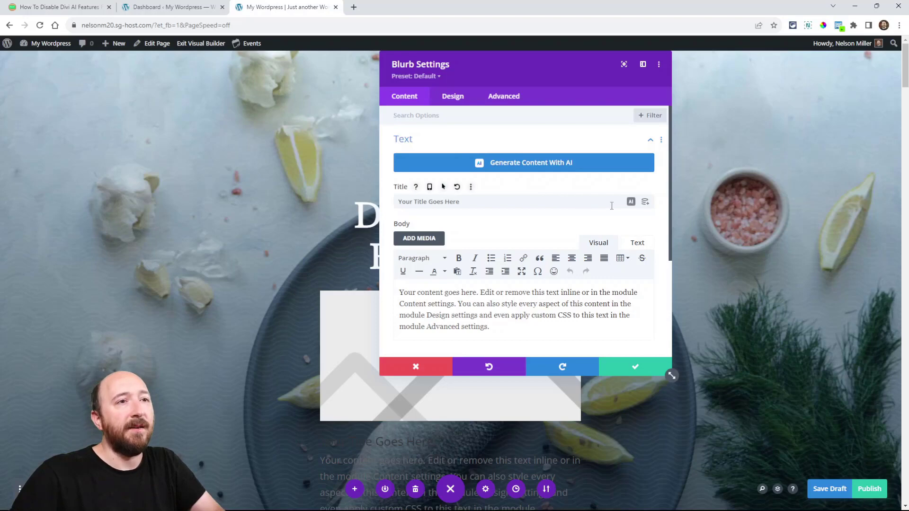
pyautogui.tripleClick(421, 201)
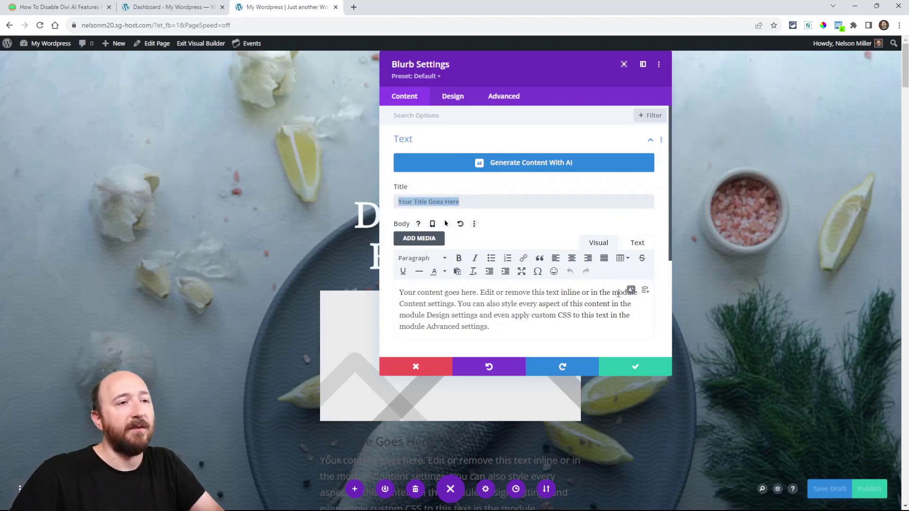
pyautogui.click(415, 367)
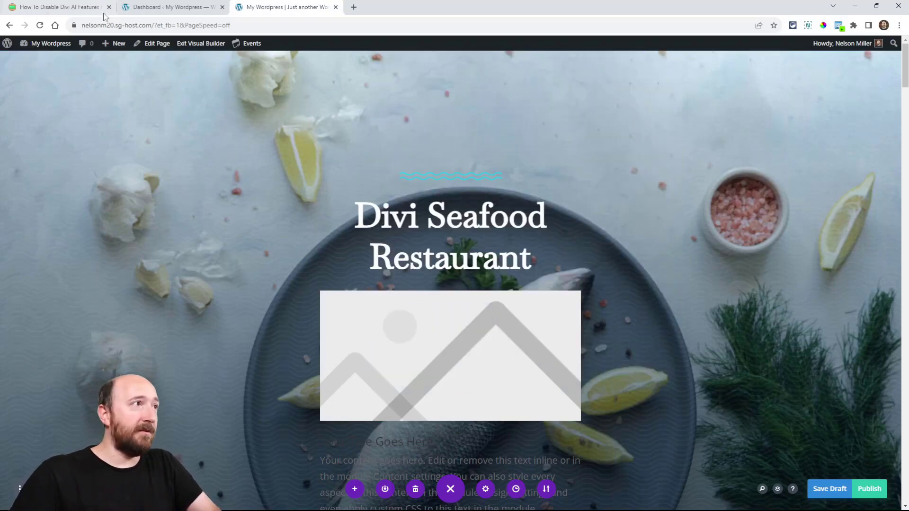
# Read the tutorial down to the Divi Role Editor screenshot, then switch to the WordPress Dashboard tab
pyautogui.click(72, 9)
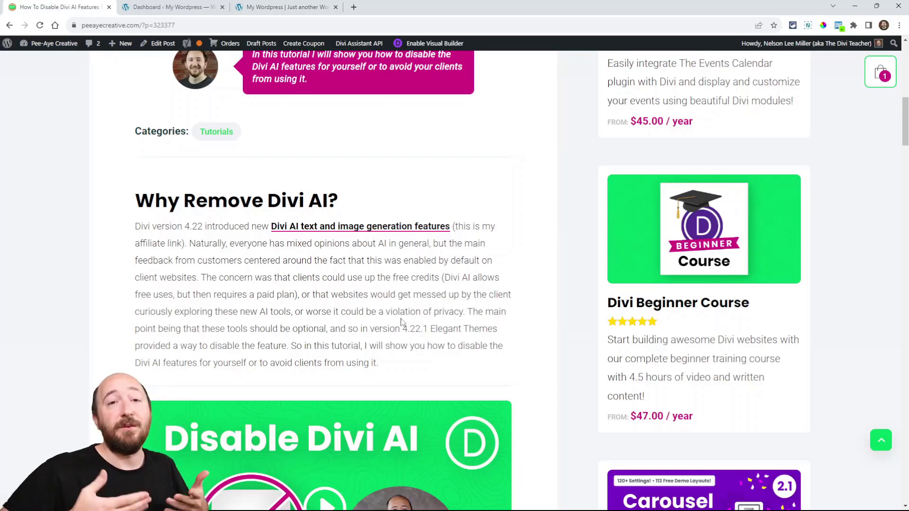
pyautogui.scroll(-3, 400, 322)
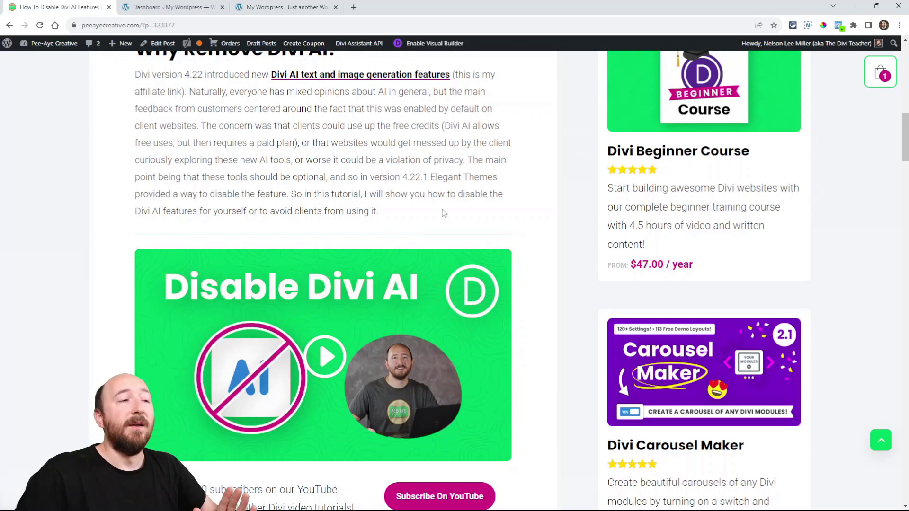
pyautogui.scroll(-2, 529, 269)
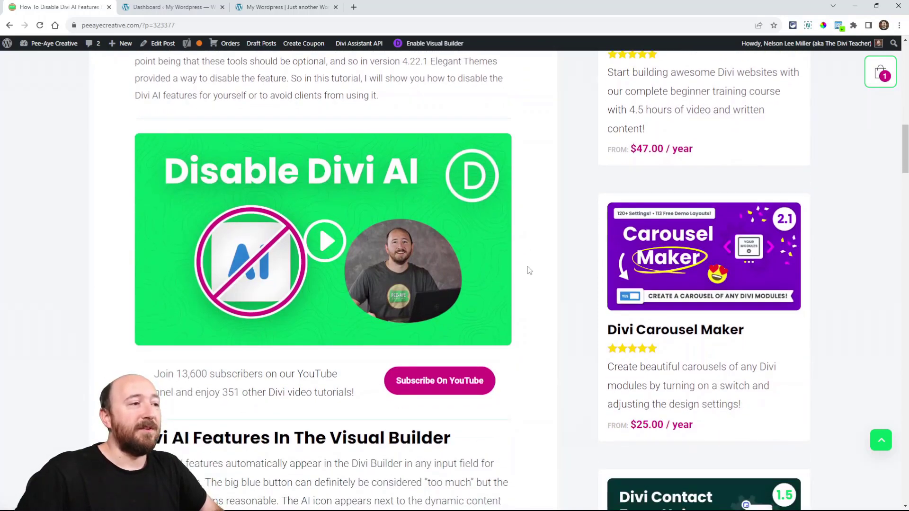
pyautogui.scroll(-20, 529, 269)
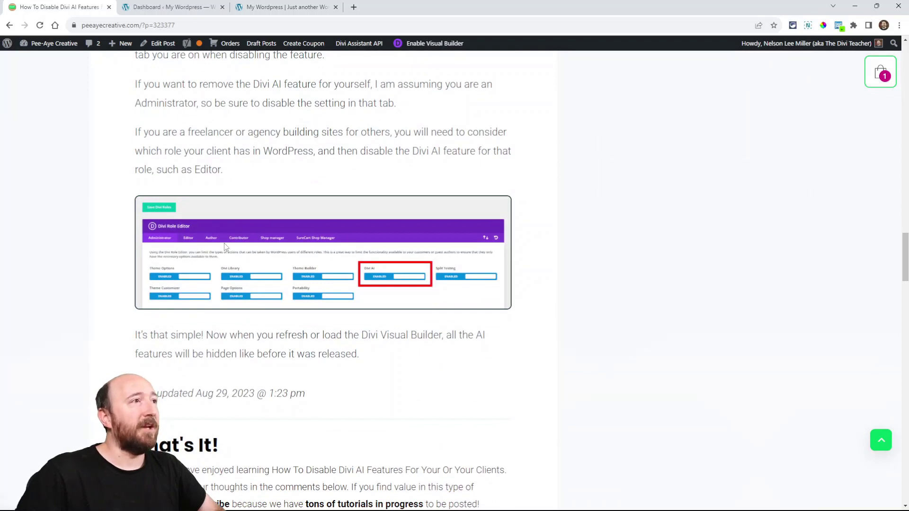
pyautogui.click(161, 10)
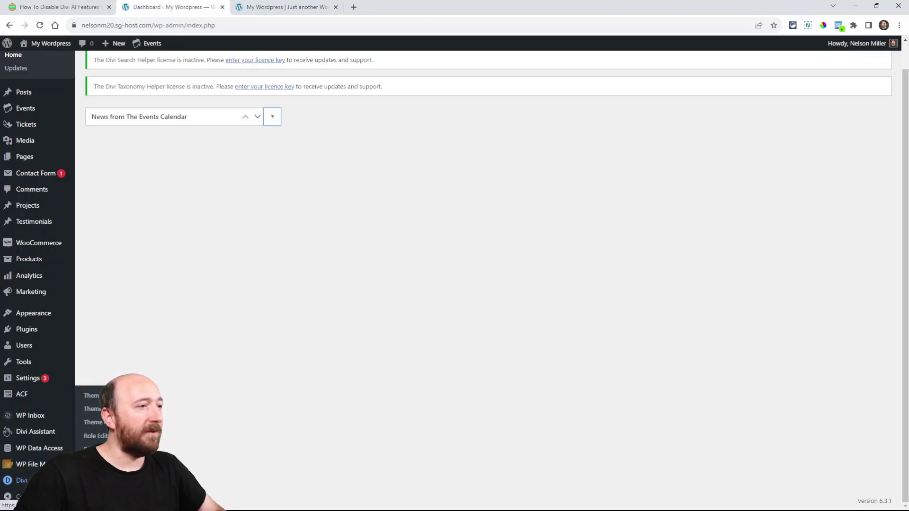
# In Divi > Role Editor, set Divi AI to Disabled for Administrator and save the Divi roles
pyautogui.click(93, 436)
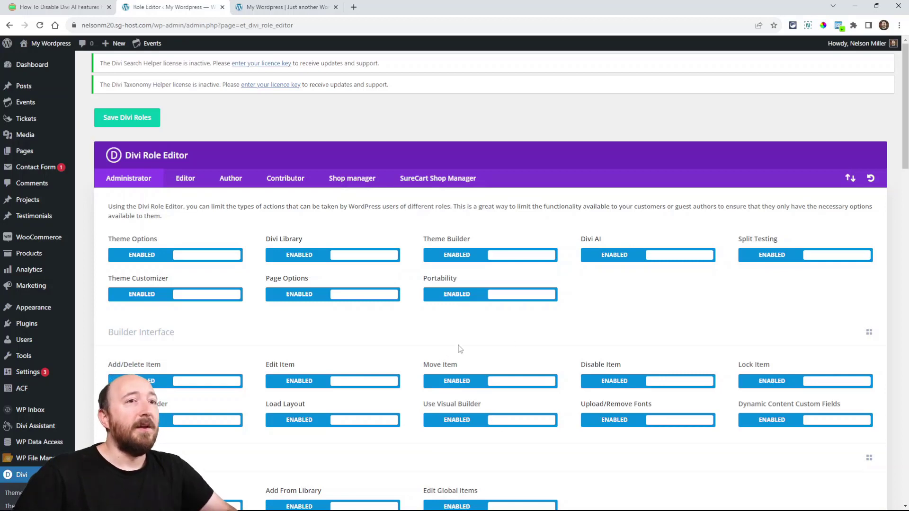
pyautogui.click(130, 181)
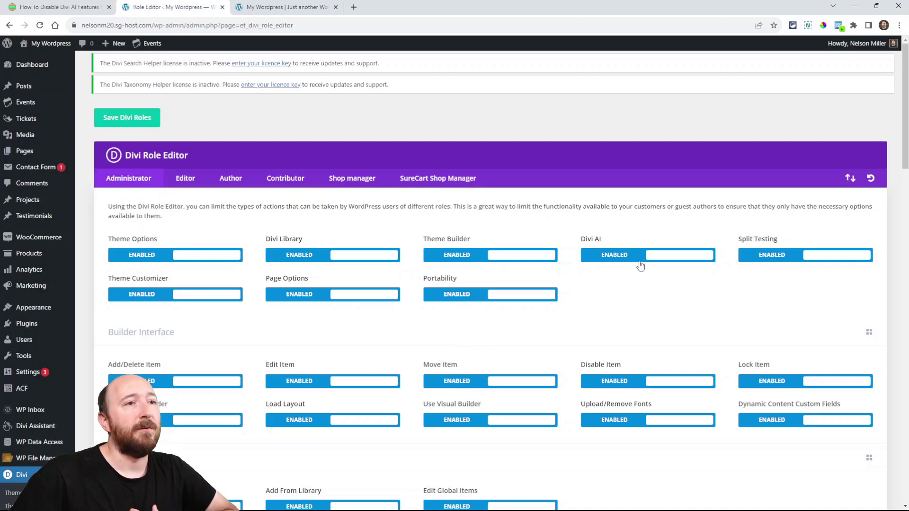
pyautogui.click(639, 258)
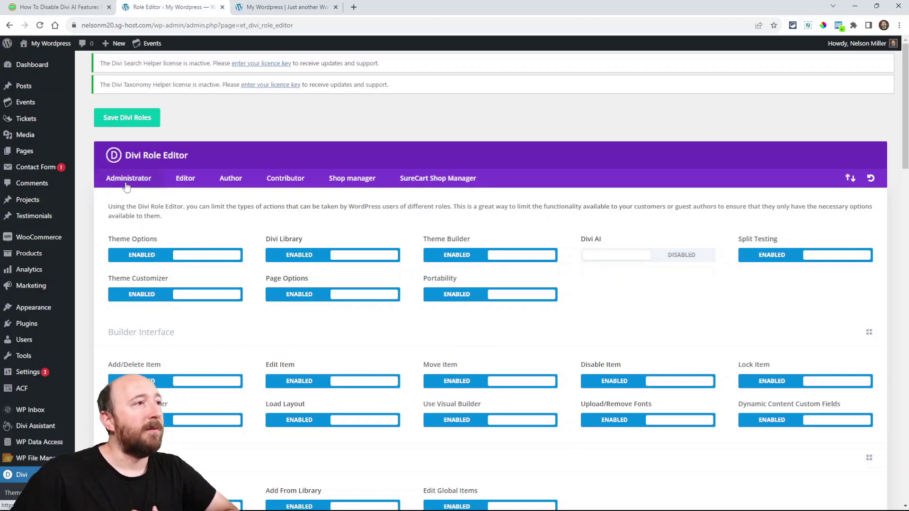
pyautogui.click(127, 121)
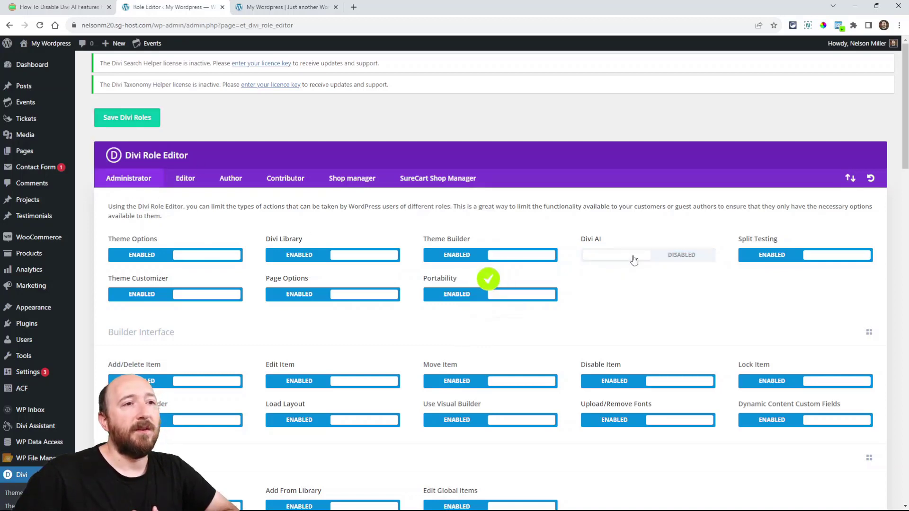
pyautogui.click(271, 10)
# Reload the Seafood builder page and verify the heading's Text Settings no longer show AI options
pyautogui.click(39, 26)
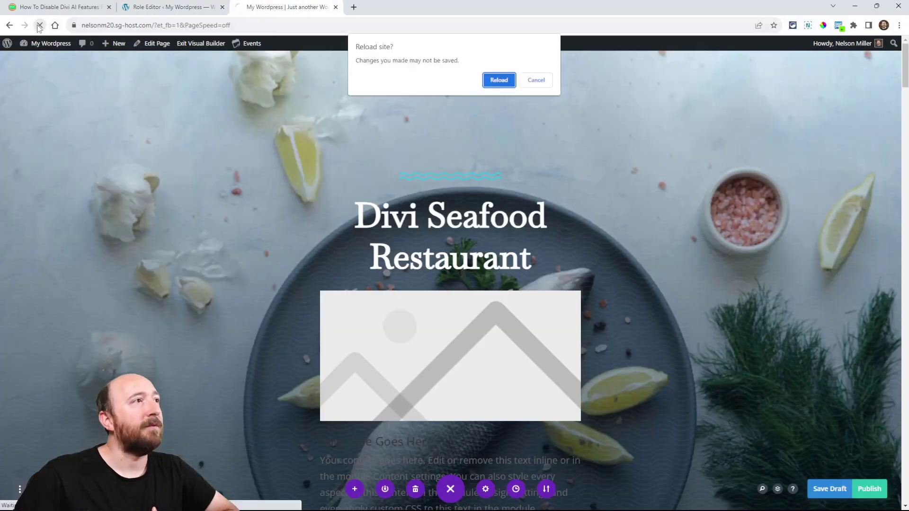
pyautogui.click(500, 79)
pyautogui.click(435, 221)
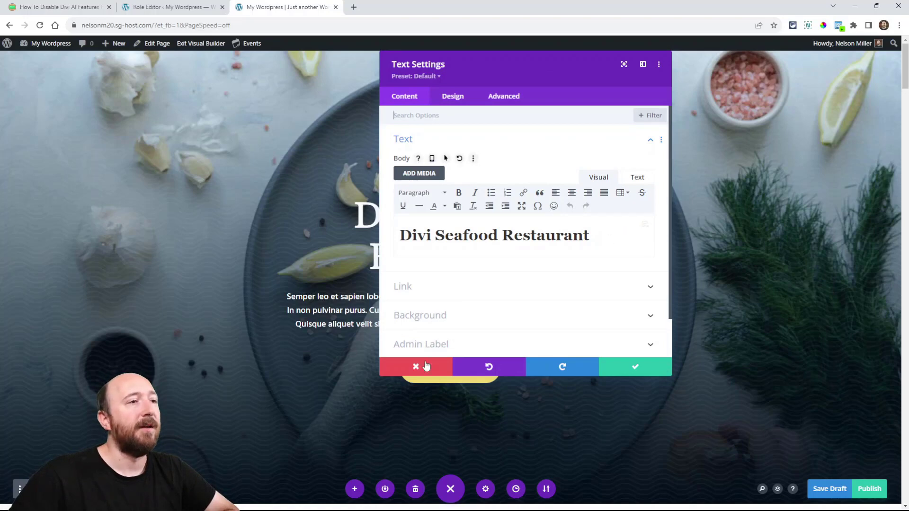
pyautogui.click(412, 368)
pyautogui.click(129, 3)
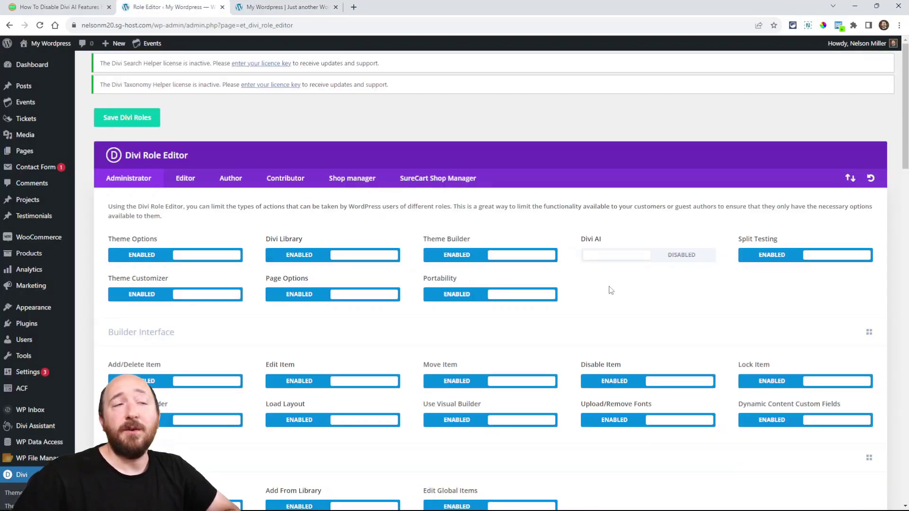
# Set the Divi AI toggle to Disabled for the Editor role in the Divi Role Editor
pyautogui.click(183, 179)
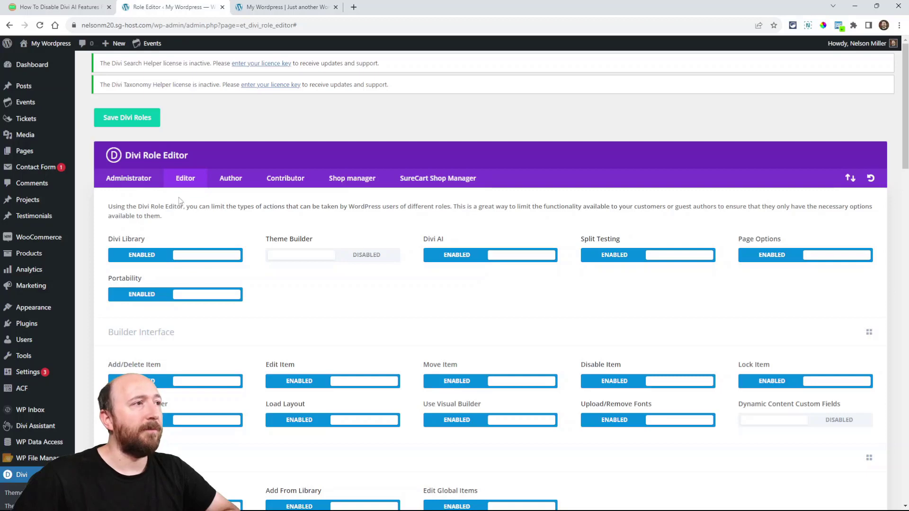
pyautogui.click(132, 185)
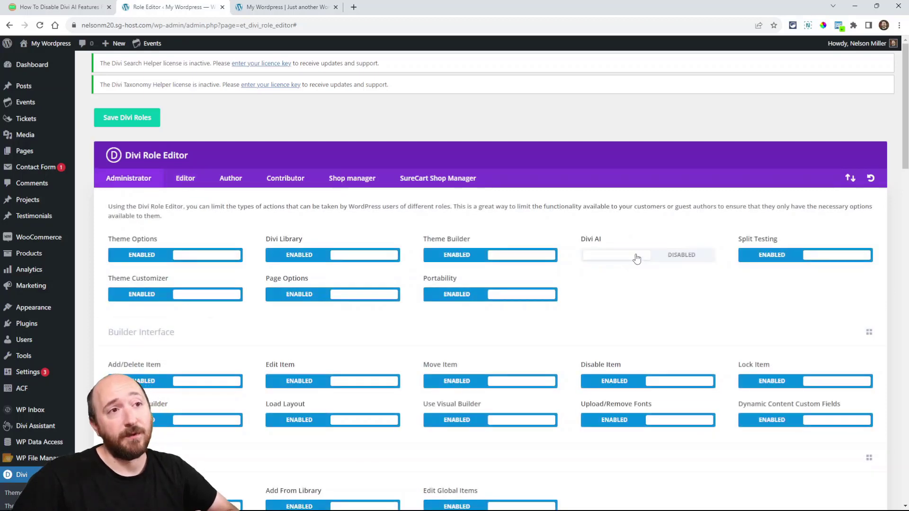
pyautogui.click(184, 183)
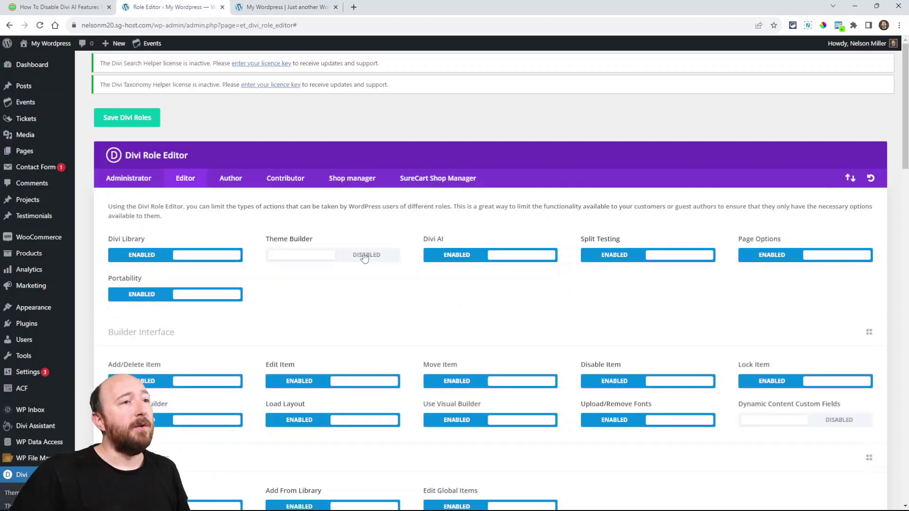
pyautogui.click(476, 264)
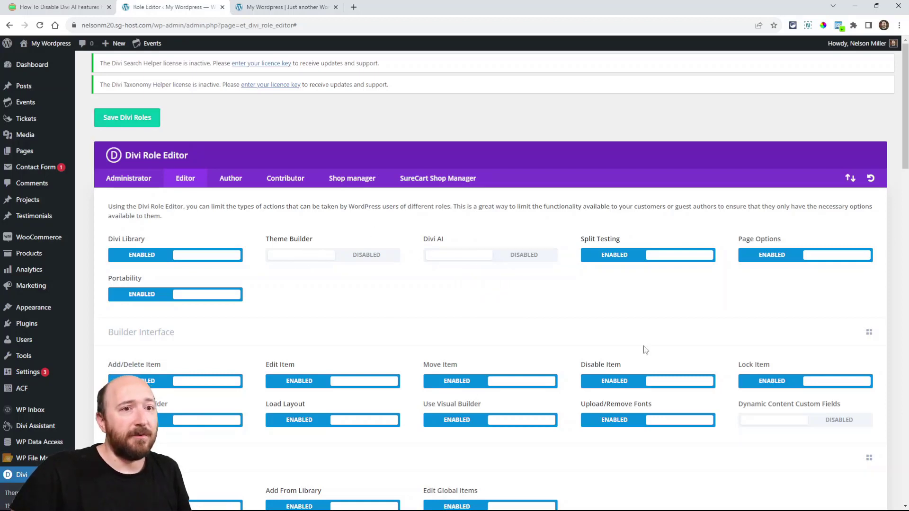
pyautogui.scroll(-3, 781, 408)
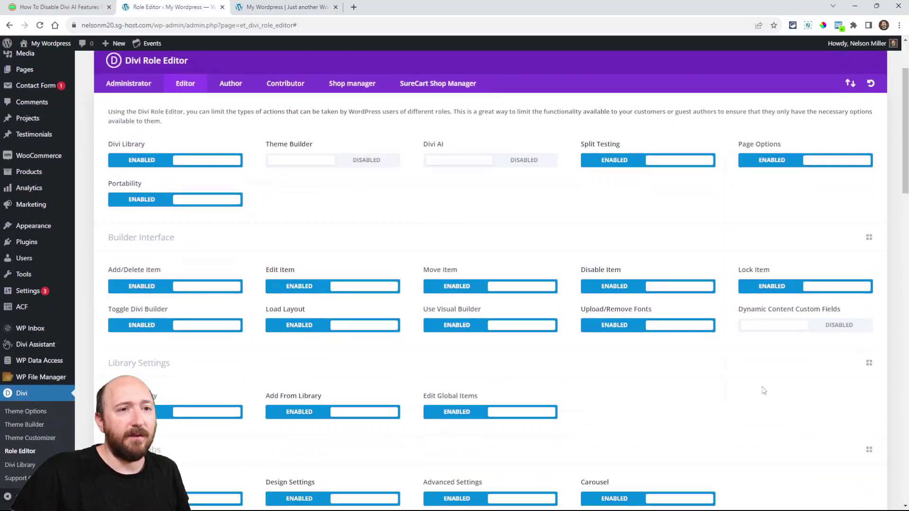
pyautogui.scroll(-2, 710, 322)
pyautogui.scroll(-5, 521, 315)
pyautogui.scroll(10, 420, 310)
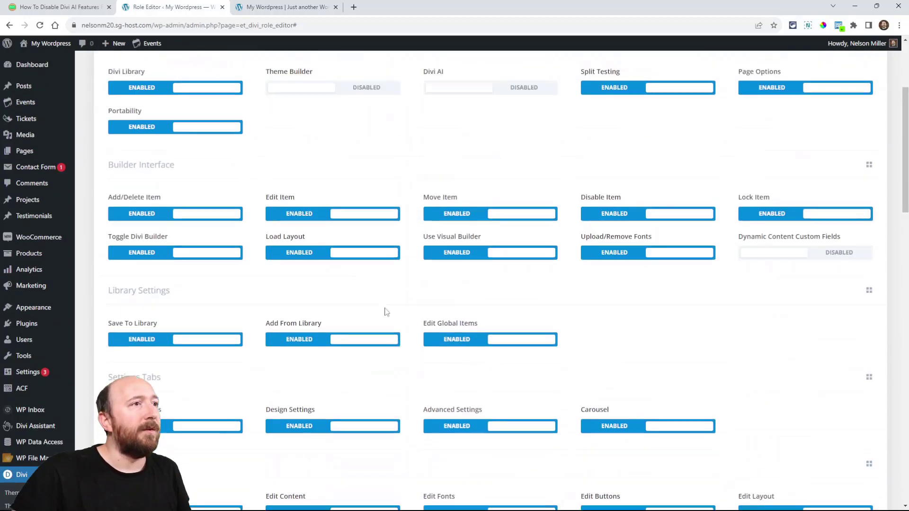
# Scroll through the Contributor role's toggles, finding no Divi AI option, then reselect the Administrator role
pyautogui.click(281, 179)
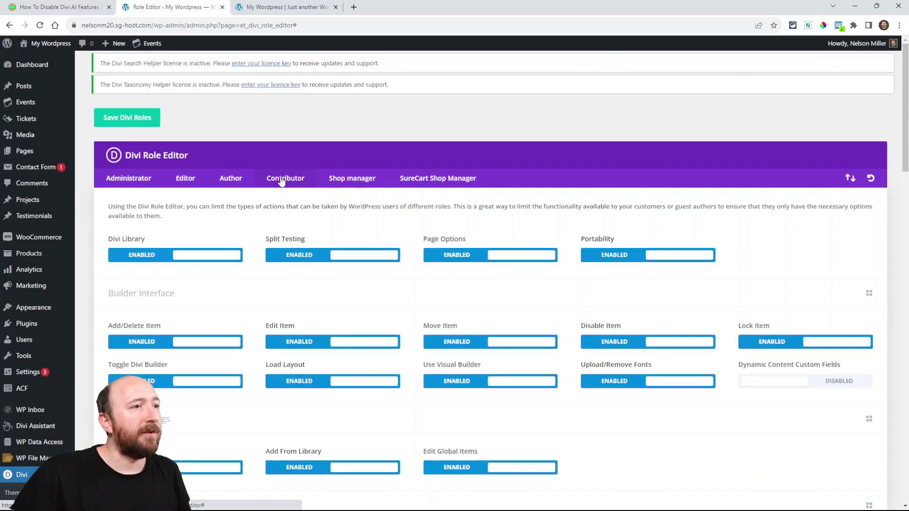
pyautogui.scroll(-10, 395, 281)
pyautogui.scroll(-15, 391, 294)
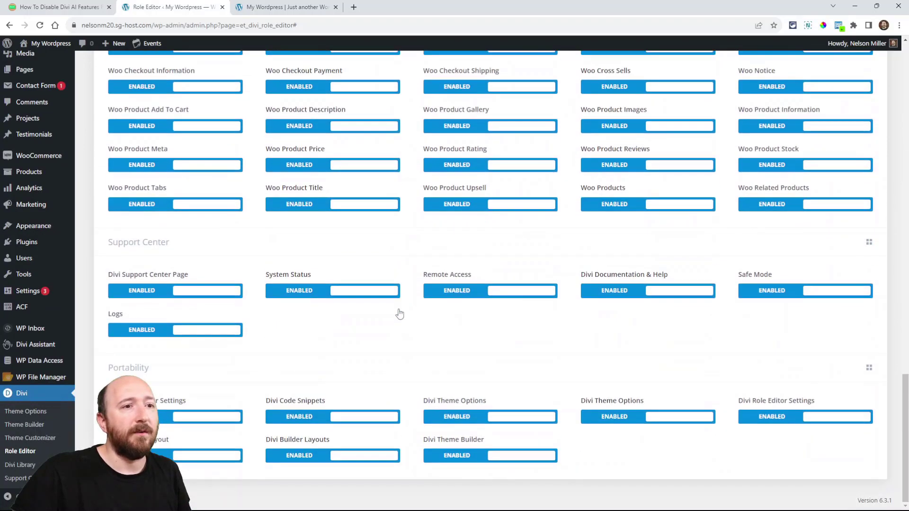
pyautogui.scroll(20, 412, 326)
pyautogui.scroll(4, 418, 334)
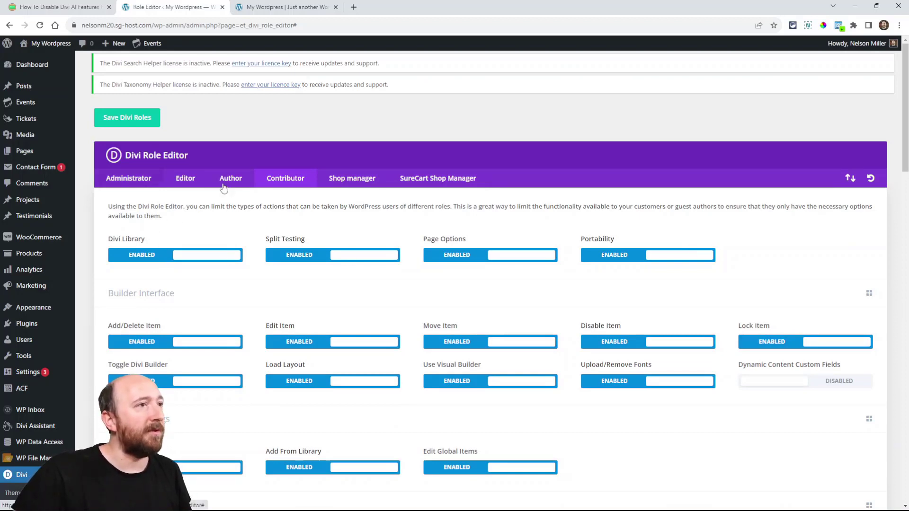
pyautogui.click(136, 181)
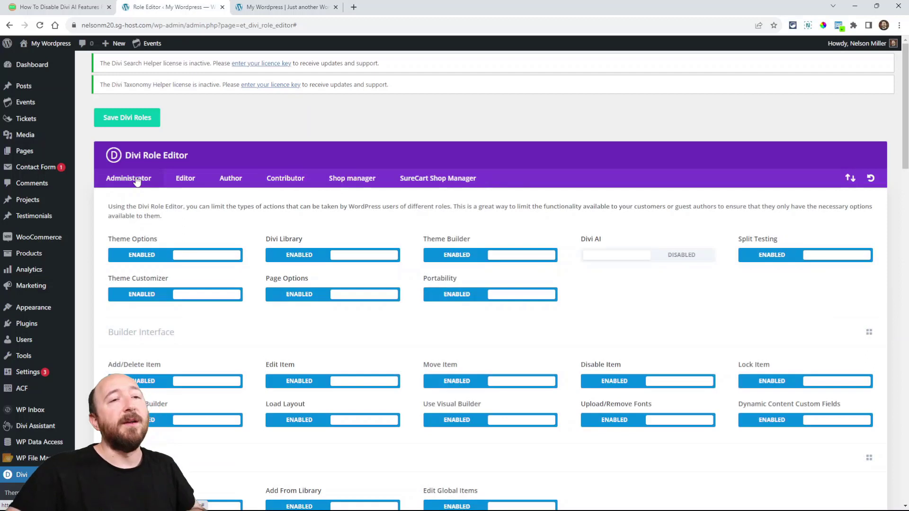